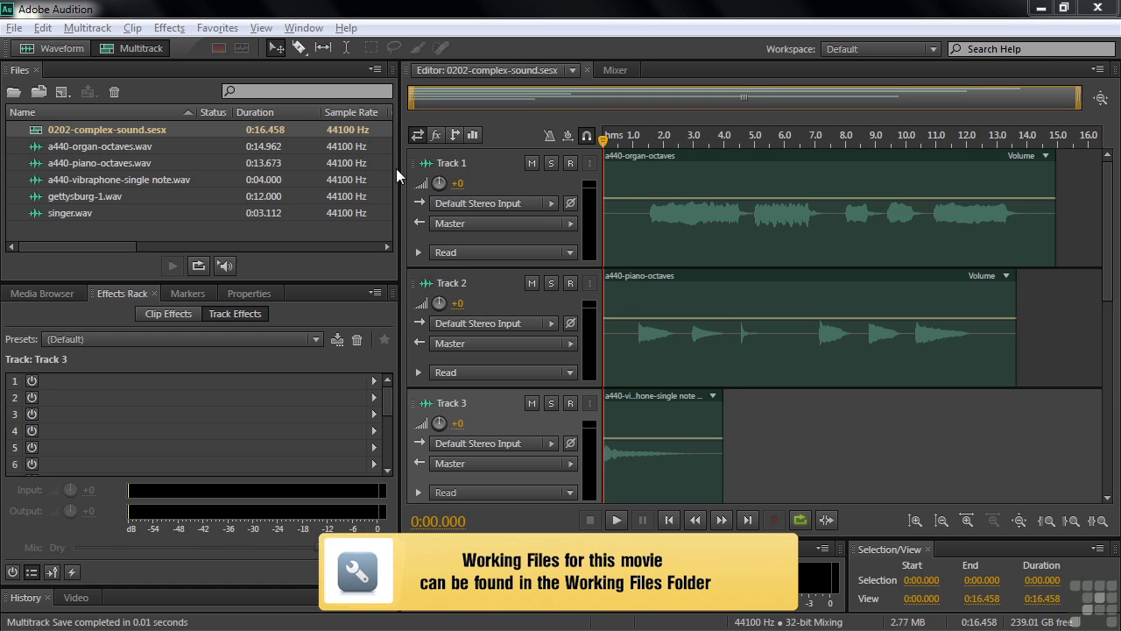
left_click(16, 29)
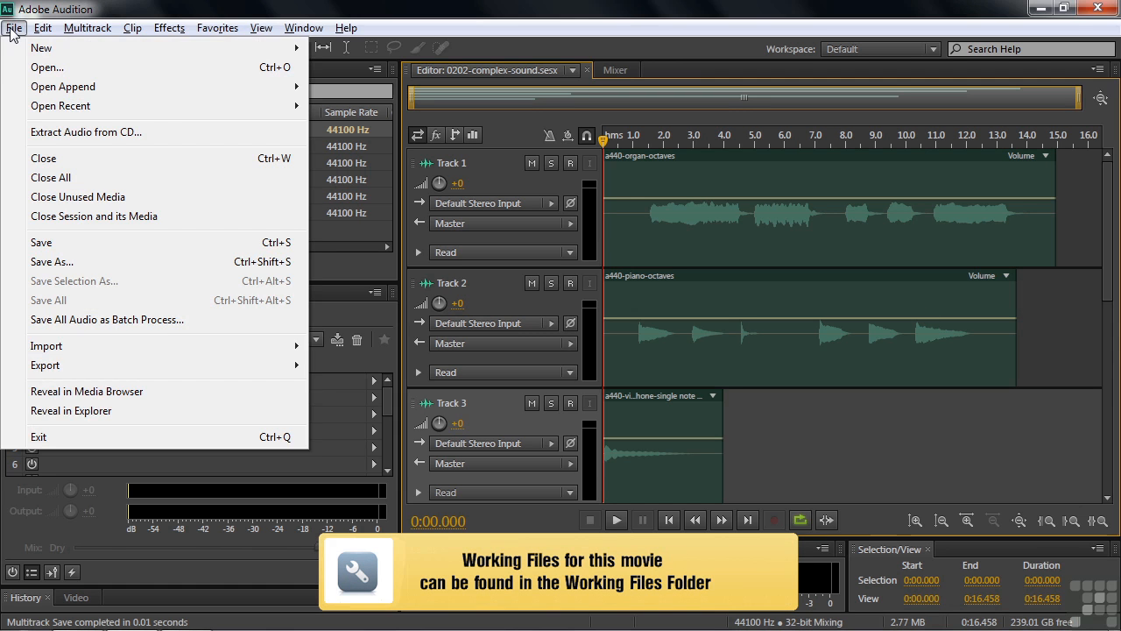
left_click(39, 68)
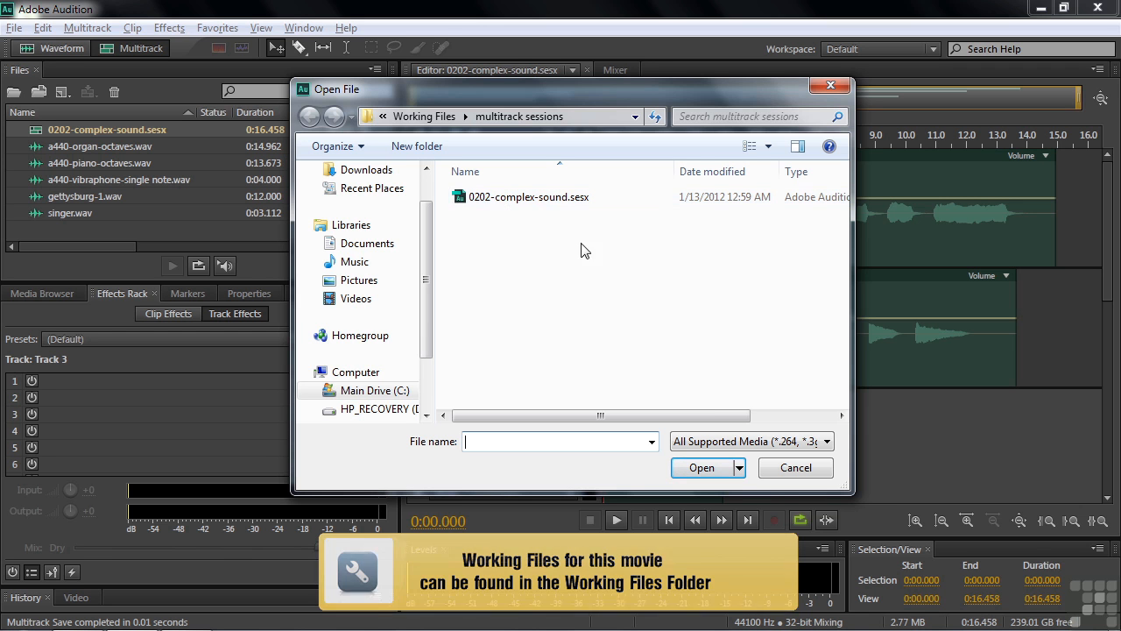
left_click(796, 470)
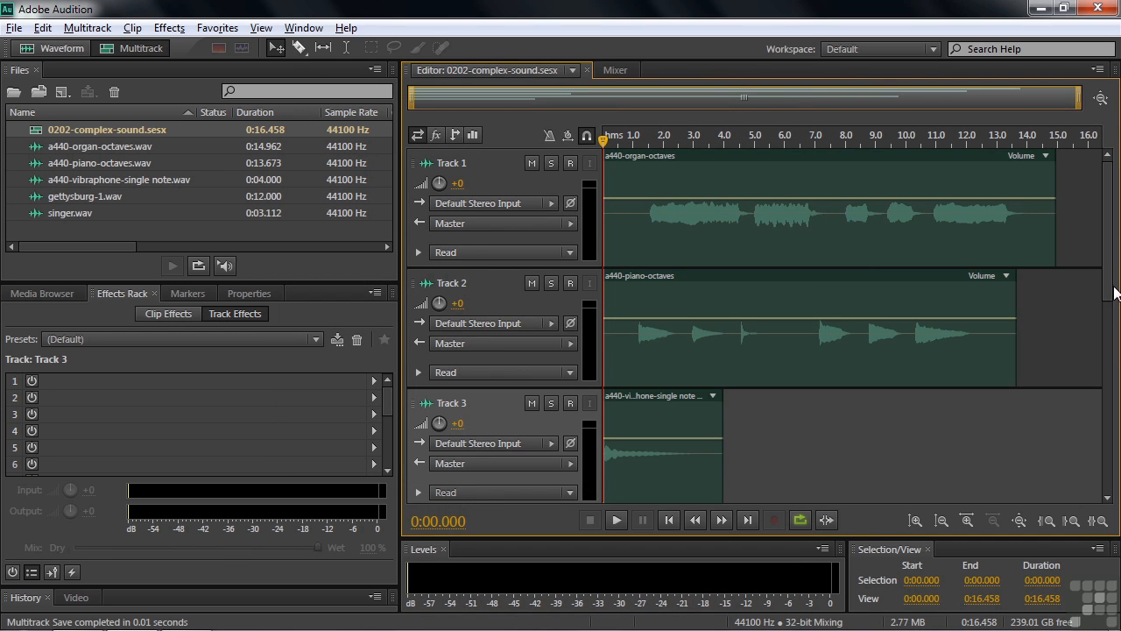
- Open gettysburg-1.wav in the waveform editor and zoom in around 0.5 seconds until individual wave cycles can be examined
left_click_drag(1110, 285, 1115, 251)
double_click(50, 198)
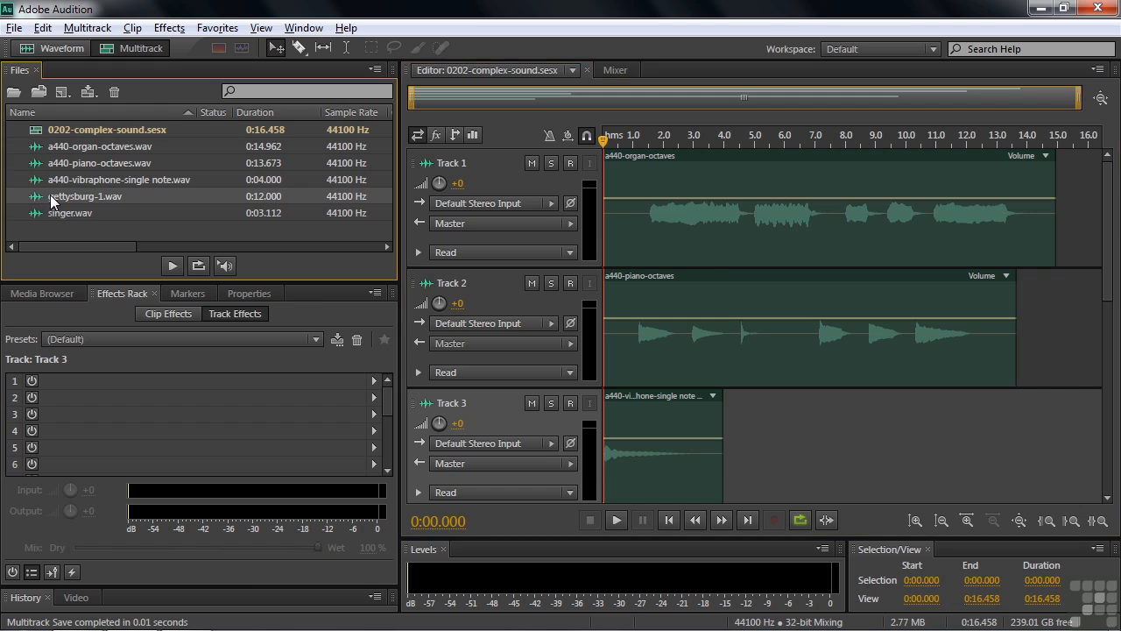
left_click_drag(714, 179, 770, 180)
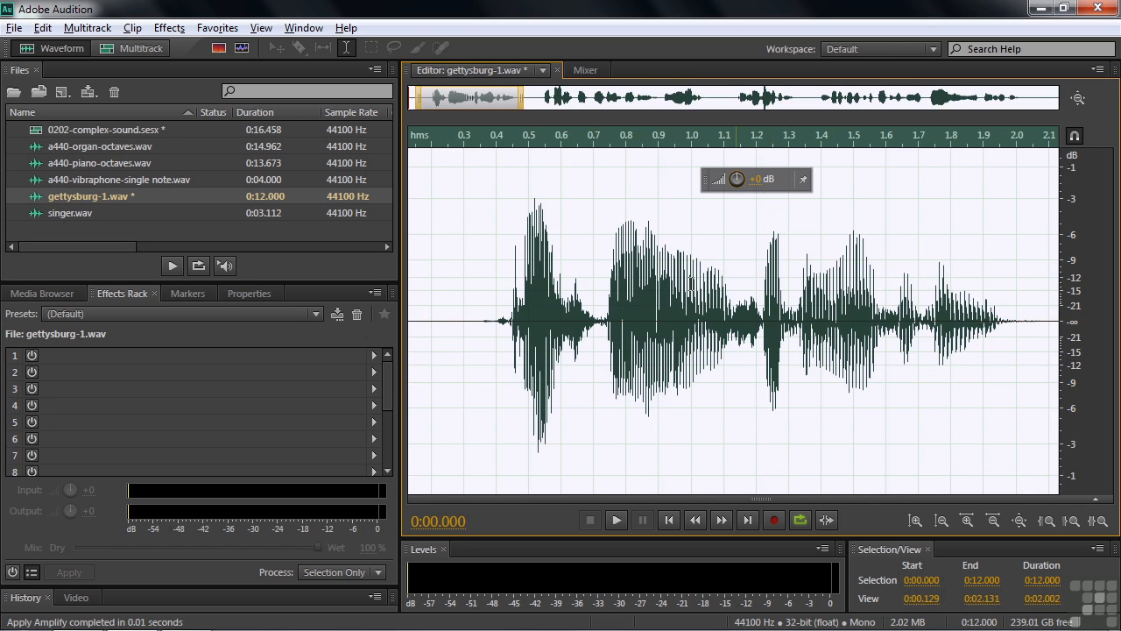
left_click(477, 327)
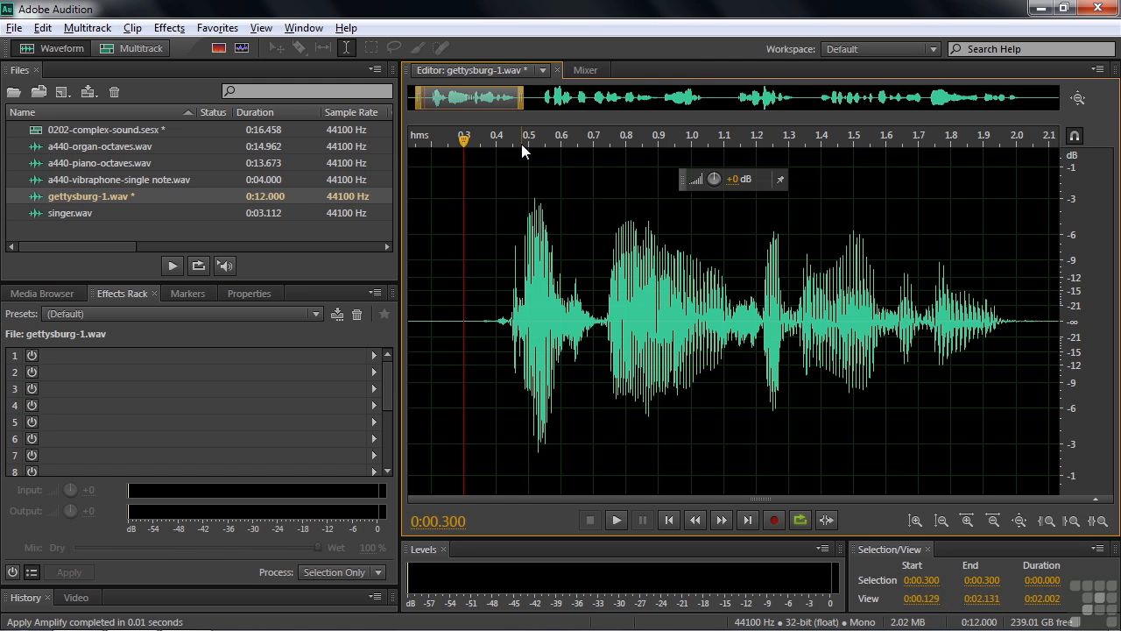
left_click_drag(518, 142, 544, 164)
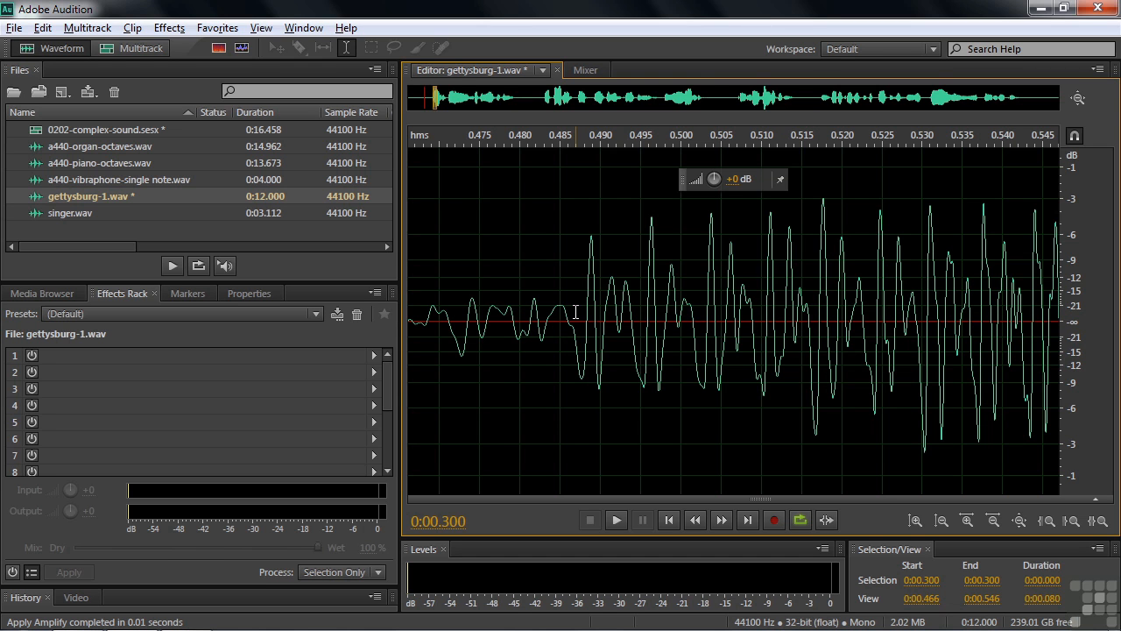
- Show gettysburg-1.wav in the spectral frequency display at full length and play the phrase starting at 6 seconds
left_click(219, 49)
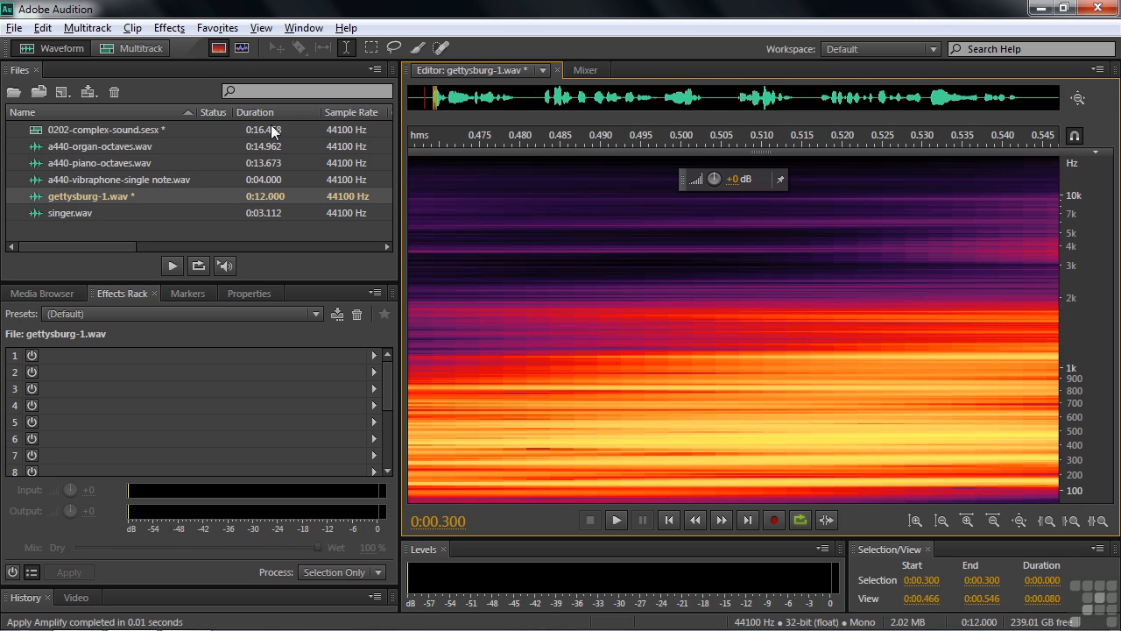
key("backslash")
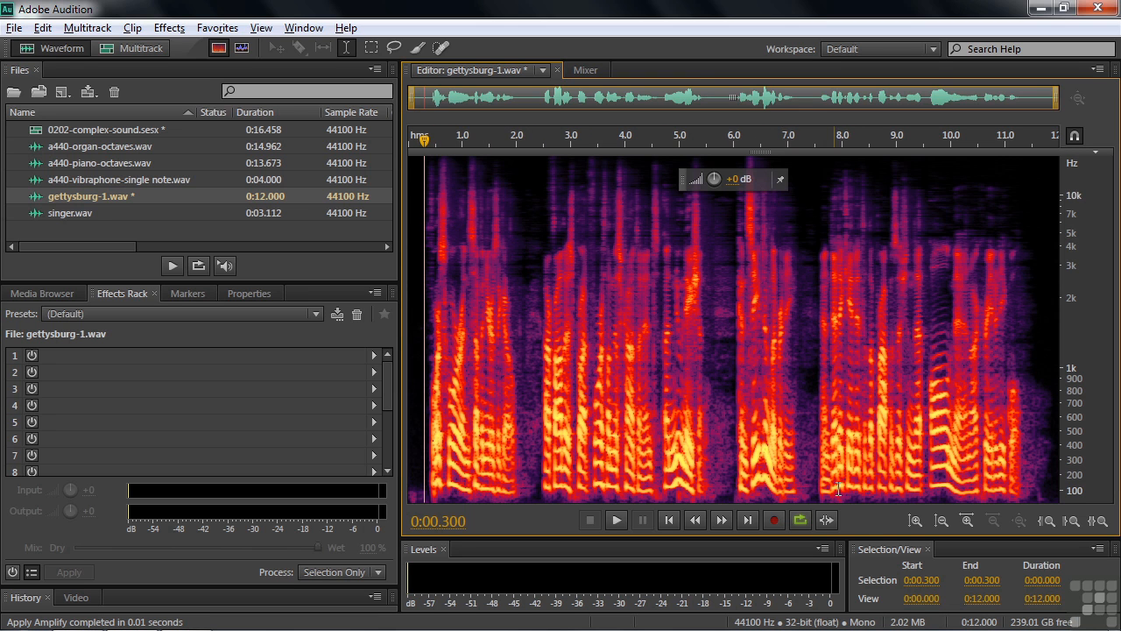
left_click(734, 486)
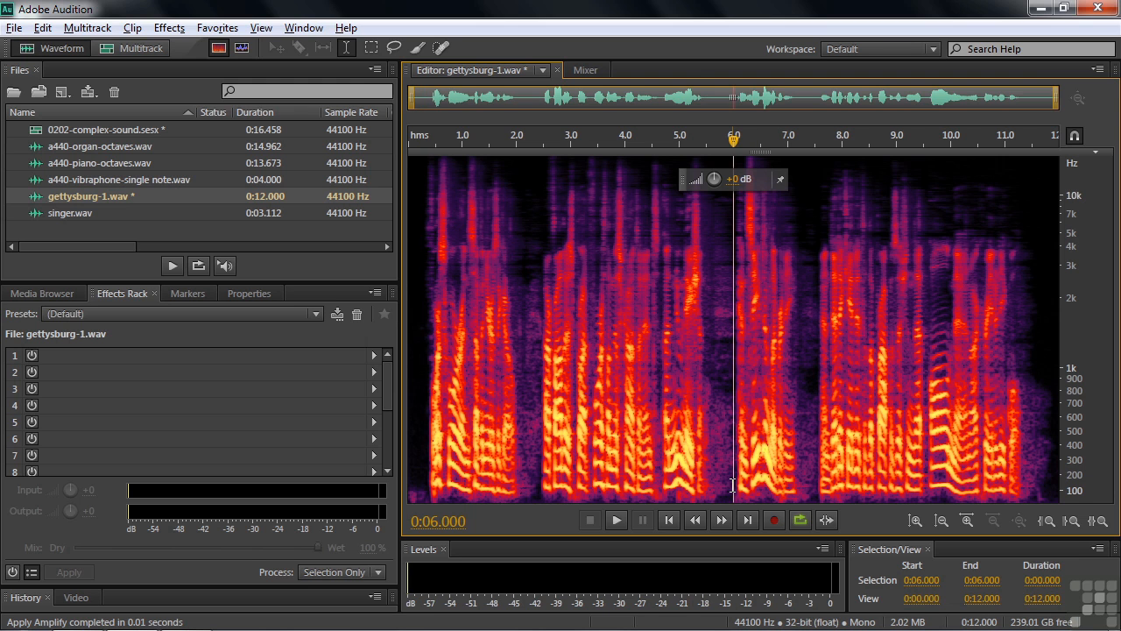
key("space")
key("space")
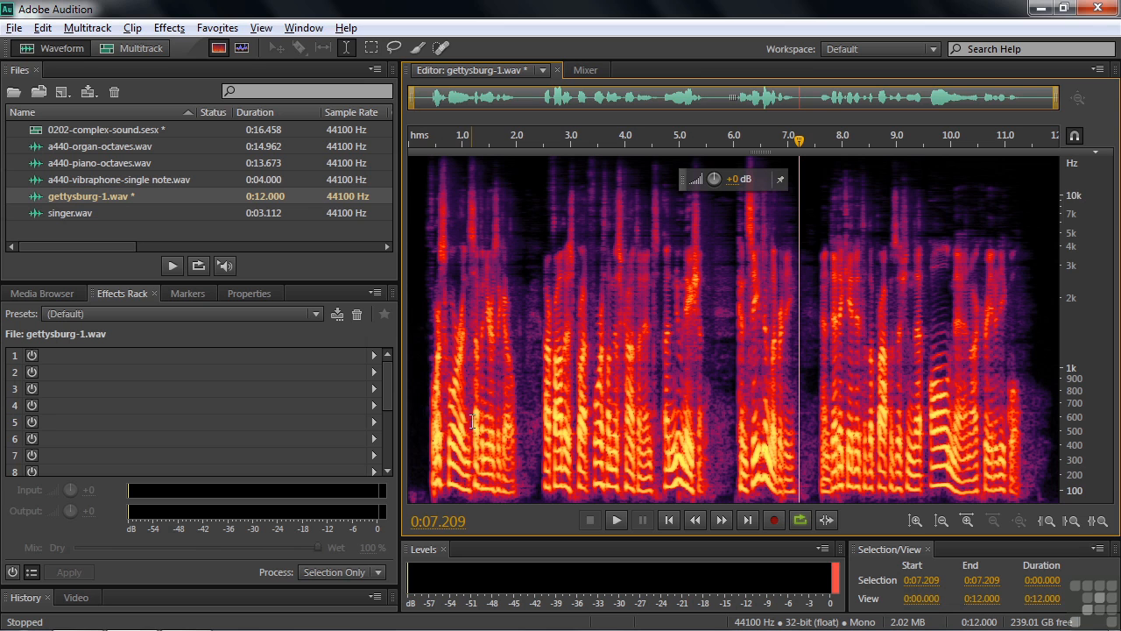
- Play the opening phrase of the speech from about 0.18 seconds and stop in the pause after it
left_click(418, 436)
key("space")
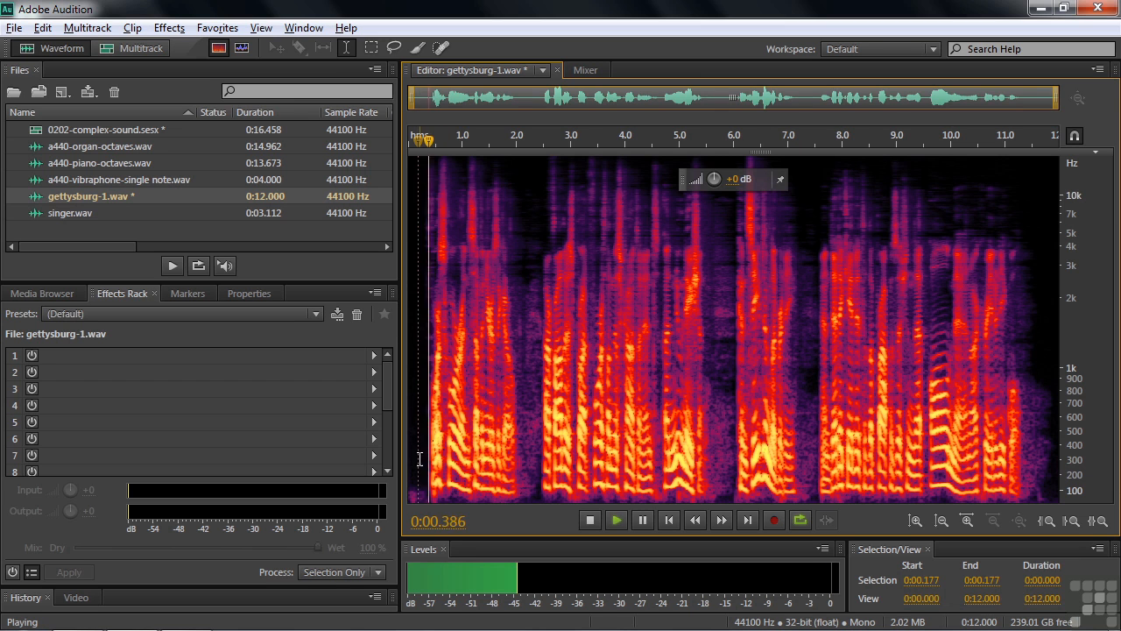
key("space")
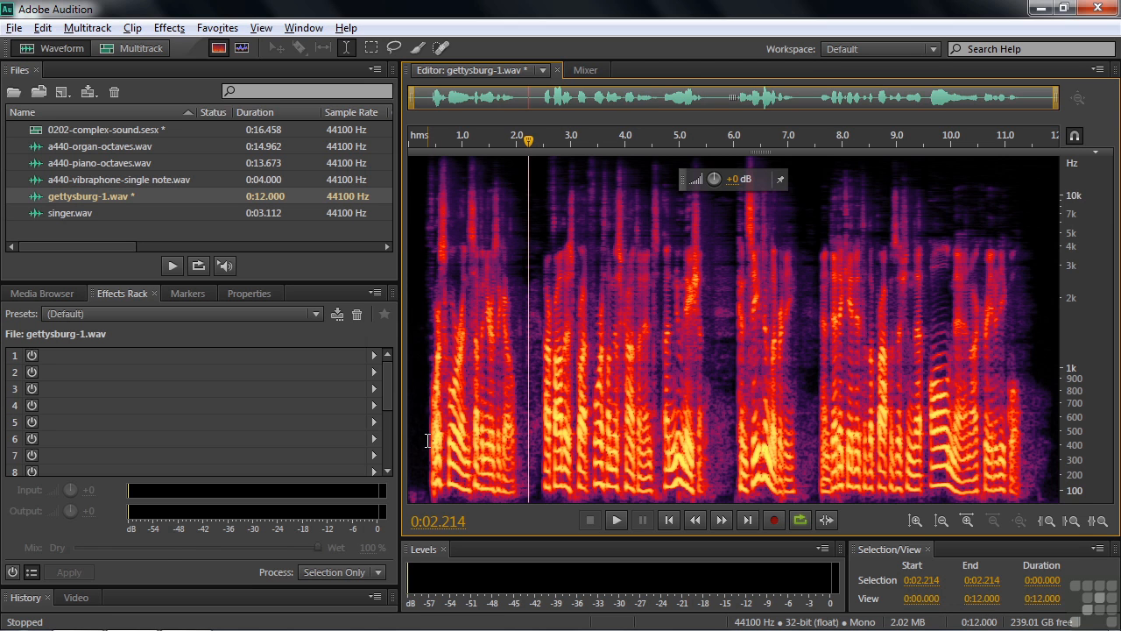
- Open a440-vibraphone-single note.wav in the editor and play the note from its very beginning
double_click(32, 183)
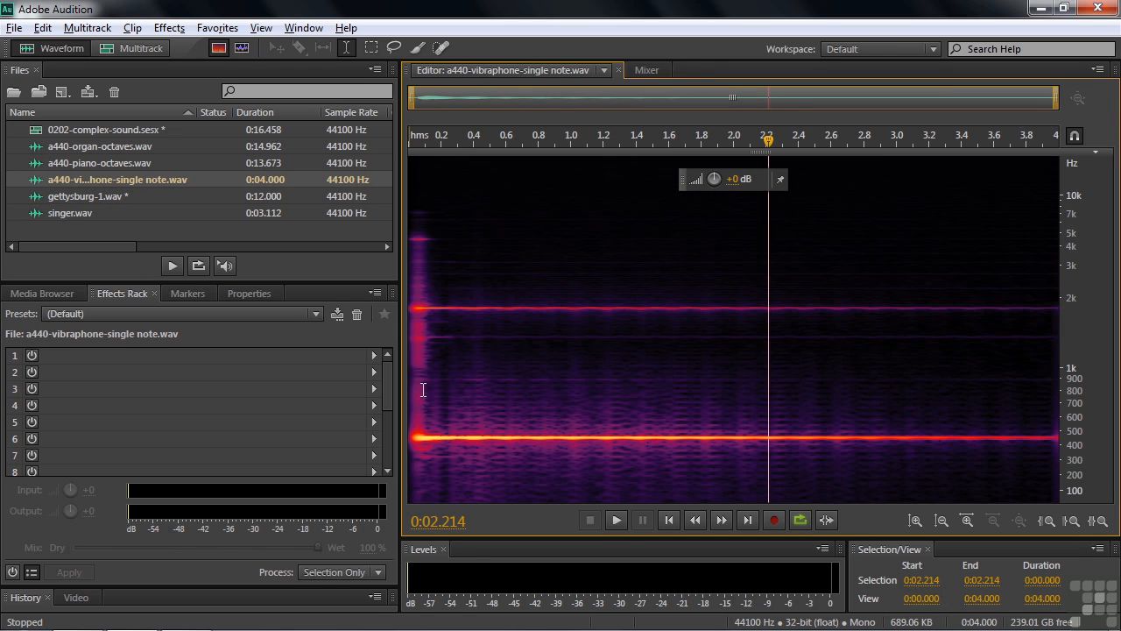
left_click(409, 379)
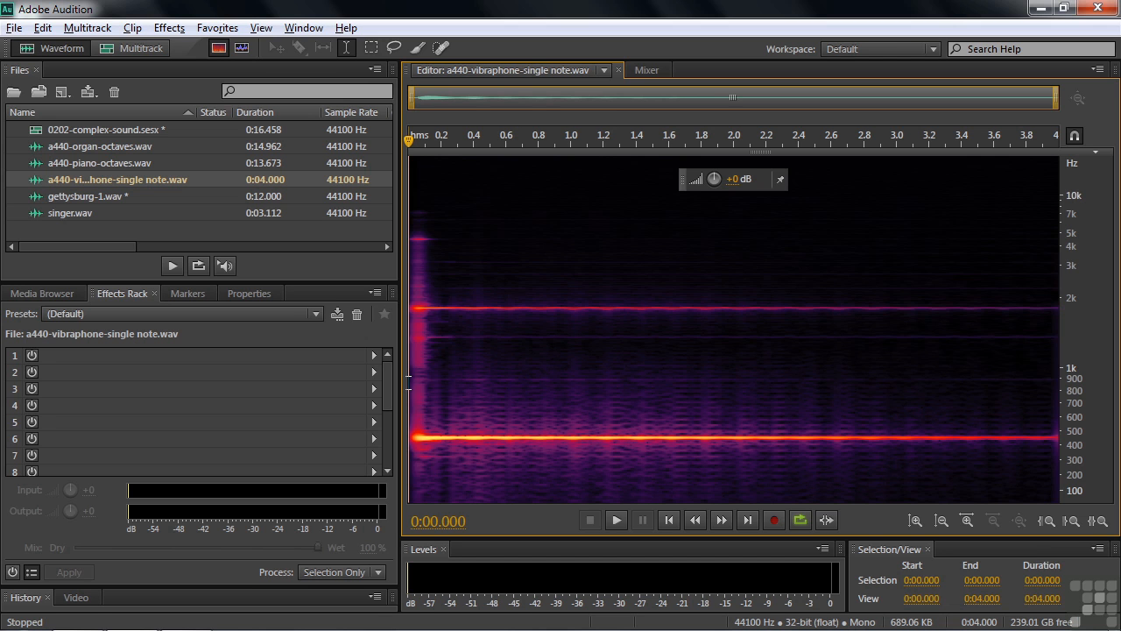
key("space")
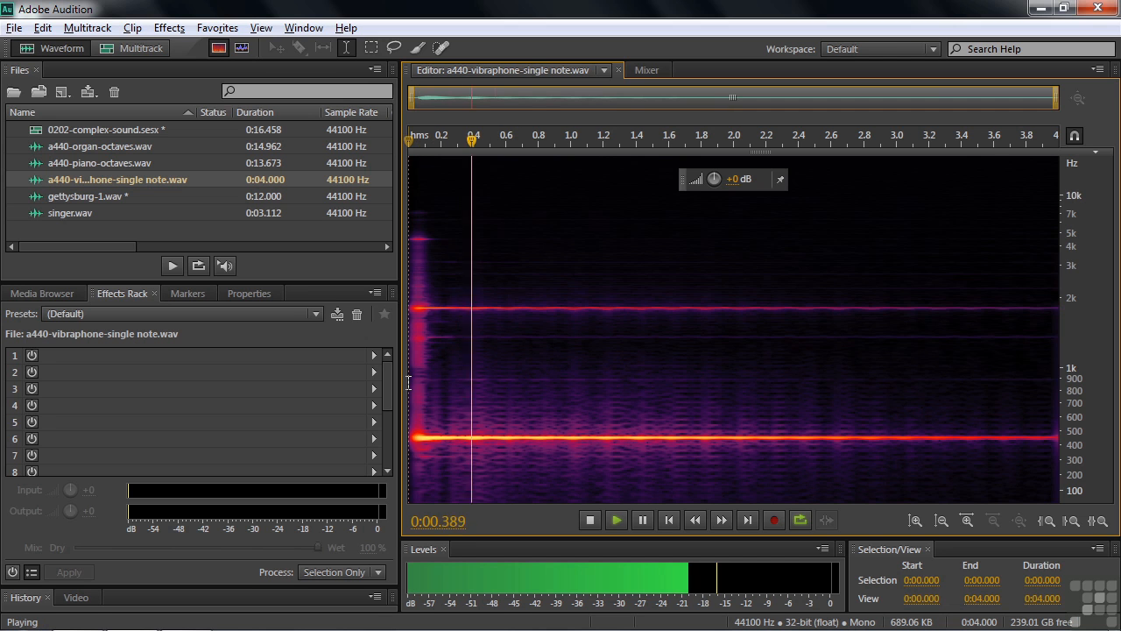
key("space")
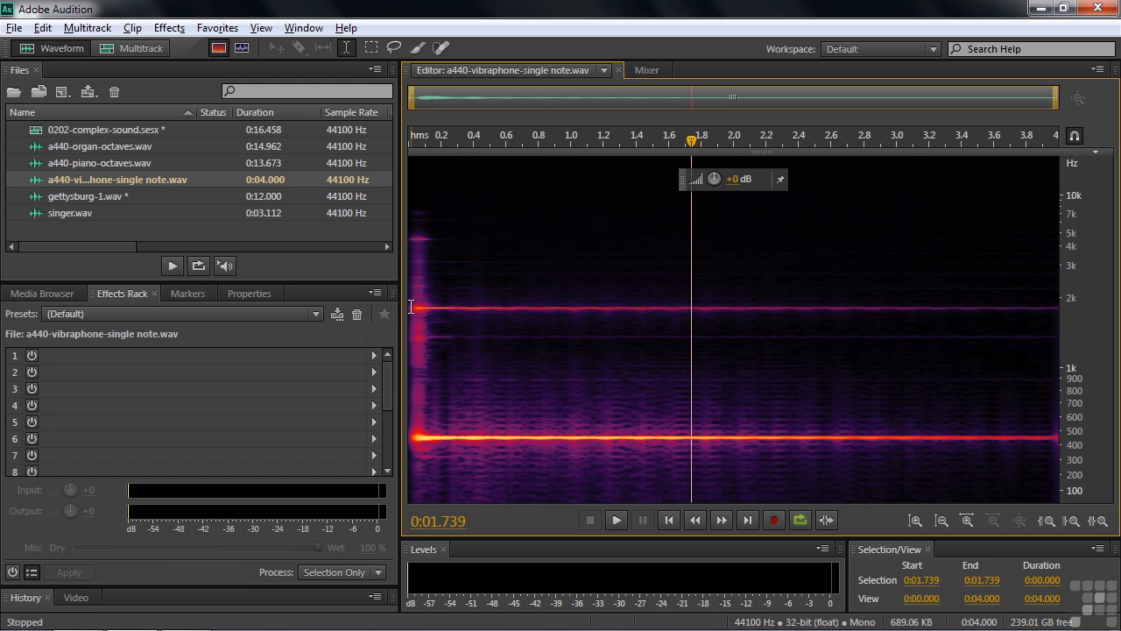
- Play the vibraphone note again from about 0.12 seconds, just past its initial attack
left_click(428, 420)
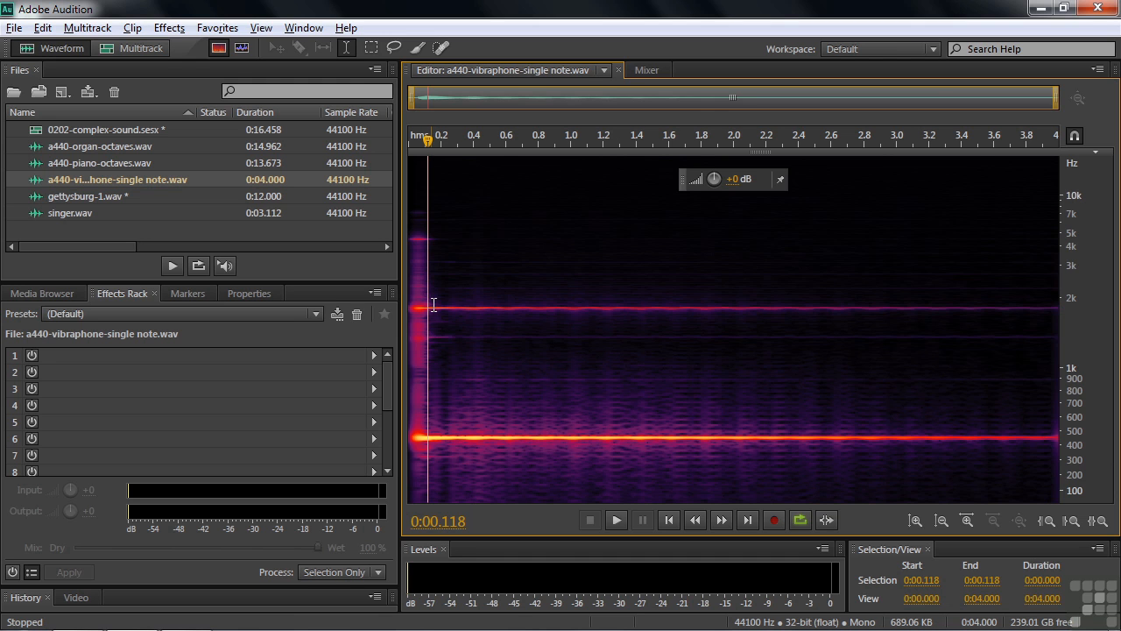
key("space")
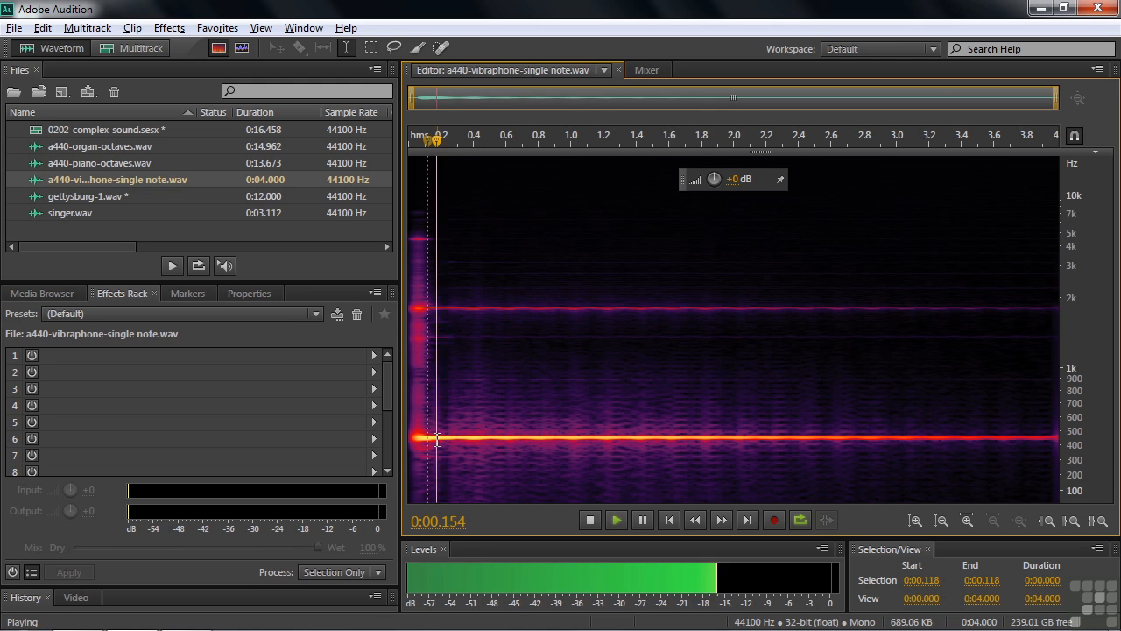
key("space")
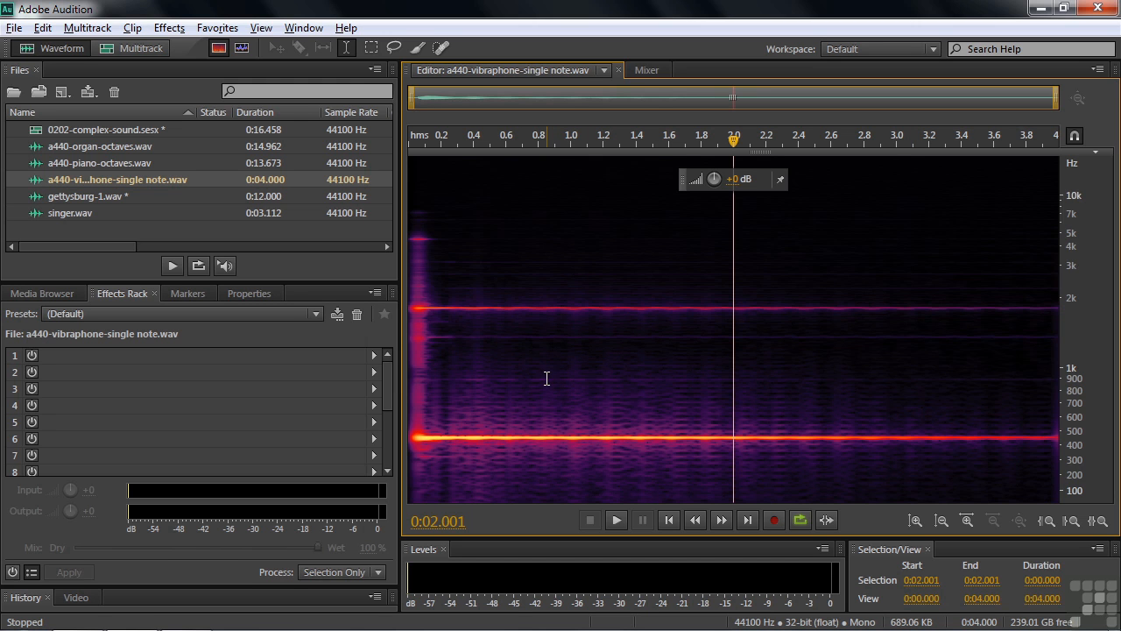
- Open a440-piano-octaves.wav and play the first three piano notes from about 0.84 seconds
double_click(43, 163)
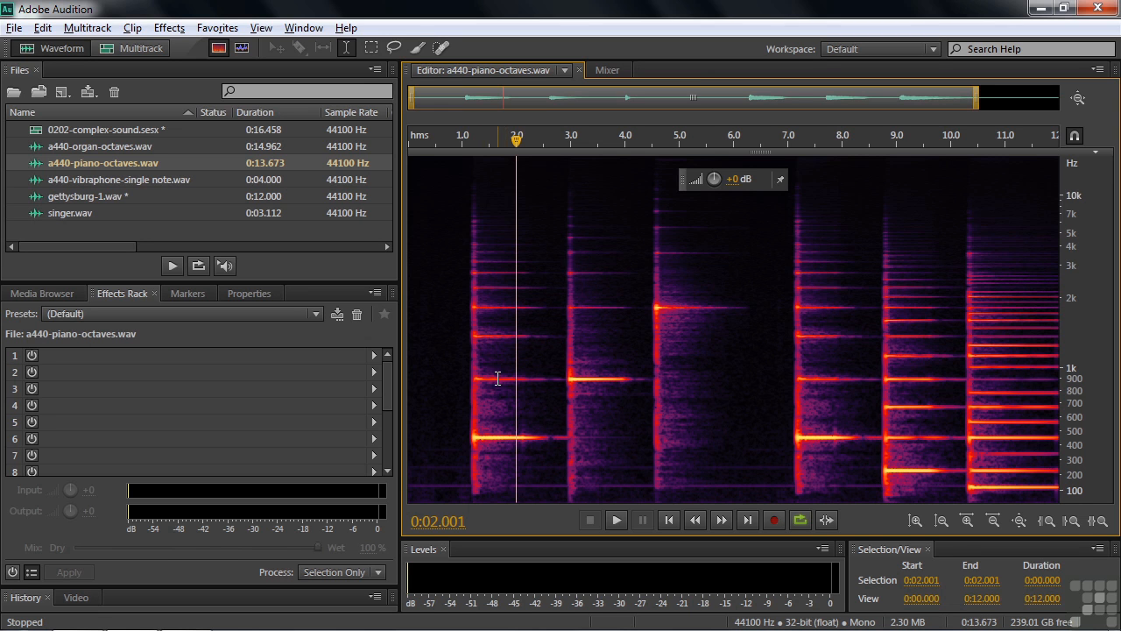
left_click(454, 407)
key("space")
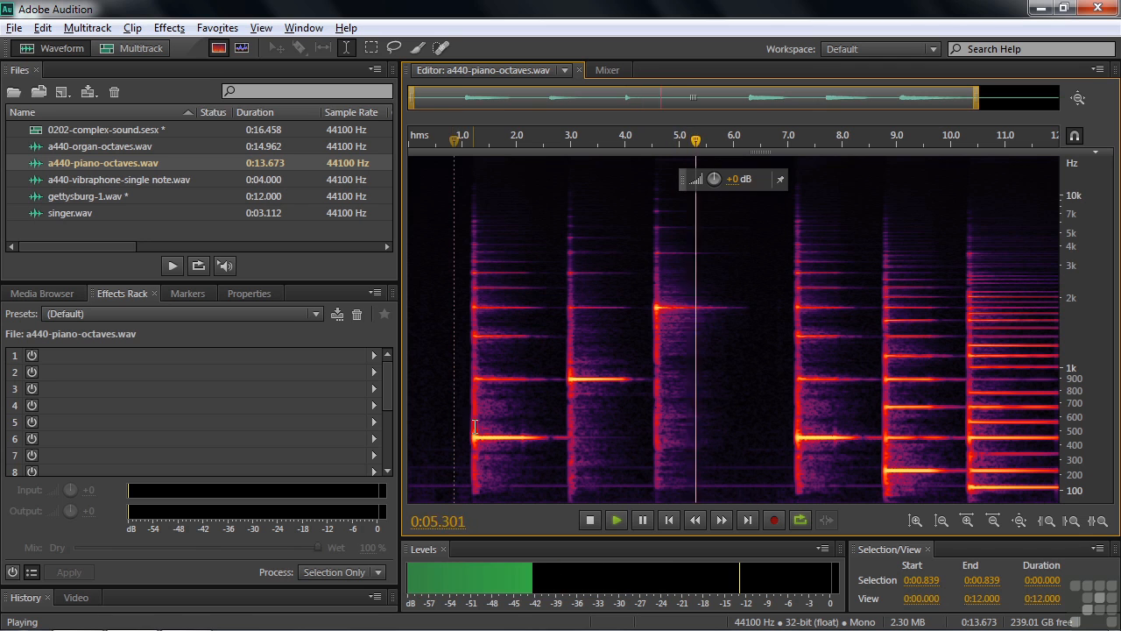
key("space")
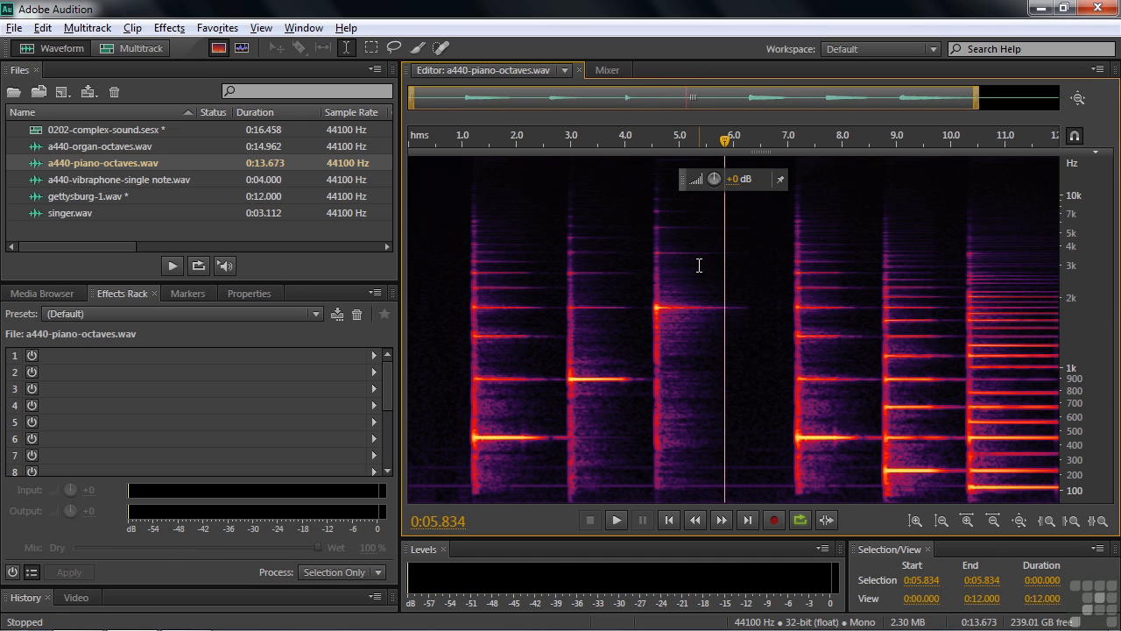
- Play the last three piano notes, starting from about 6.6 seconds
left_click(646, 227)
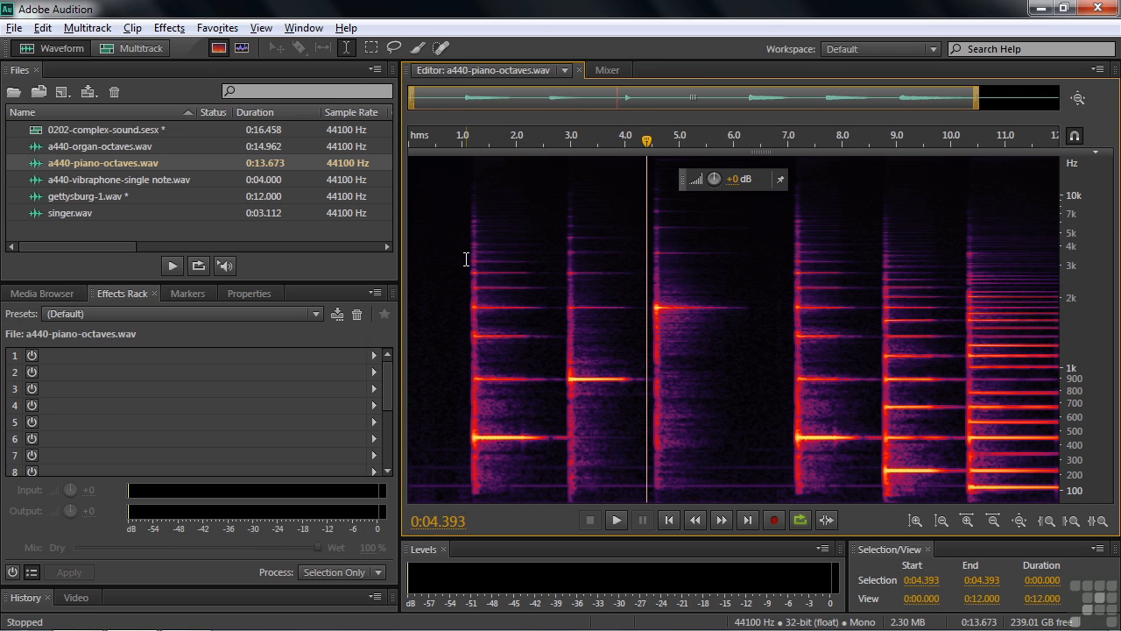
left_click(765, 338)
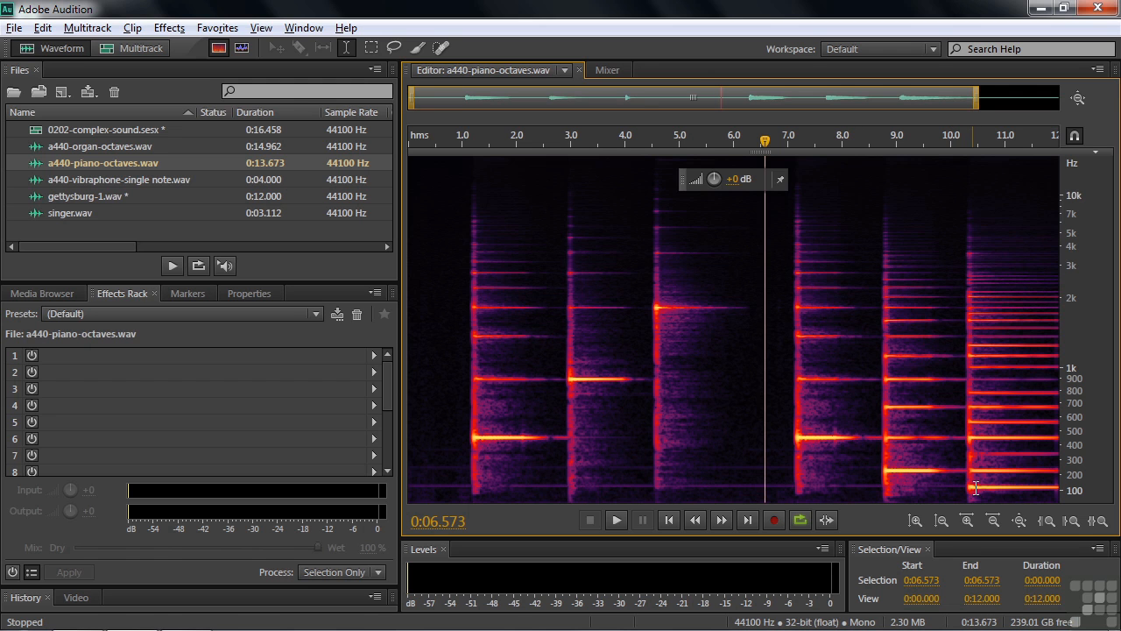
left_click(769, 438)
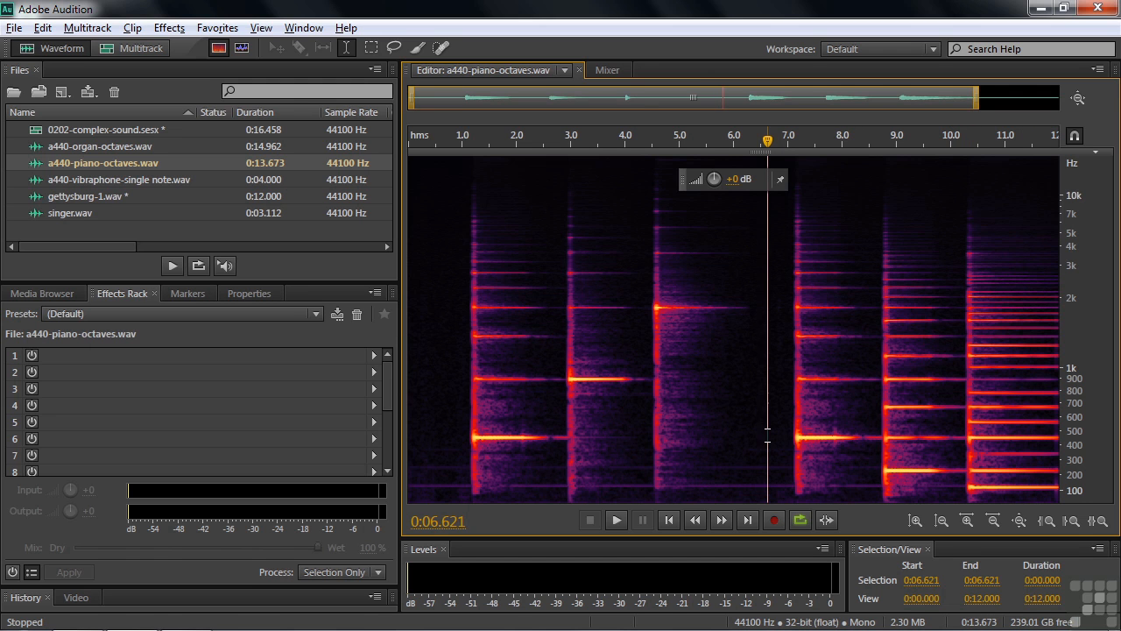
key("space")
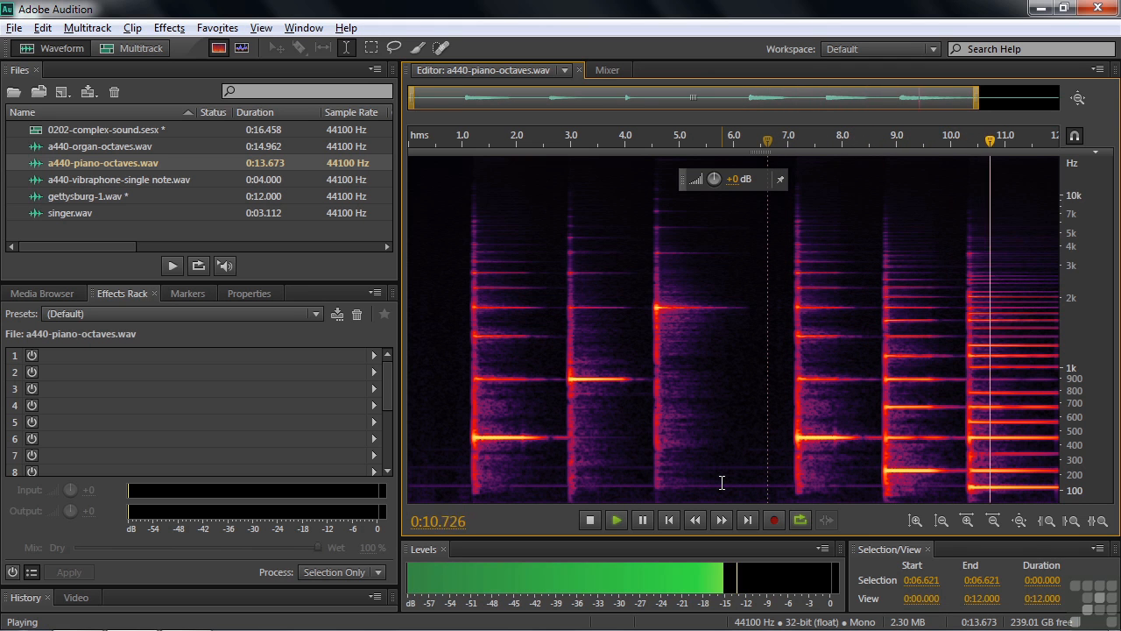
key("space")
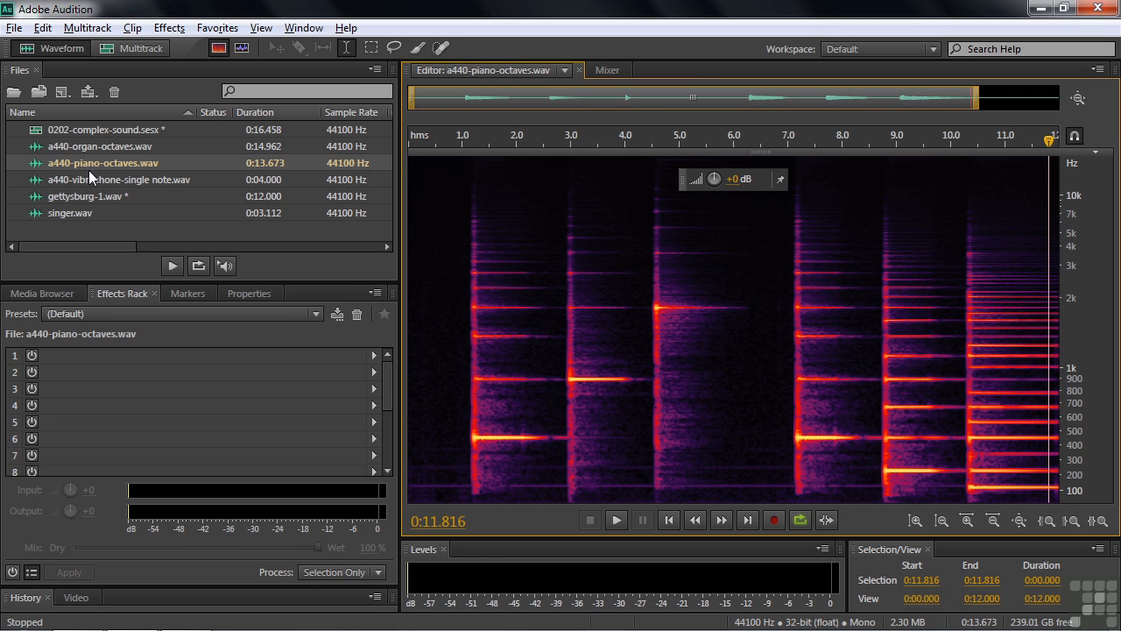
- Open a440-organ-octaves.wav and play the last three organ notes from about 7.9 seconds
double_click(42, 146)
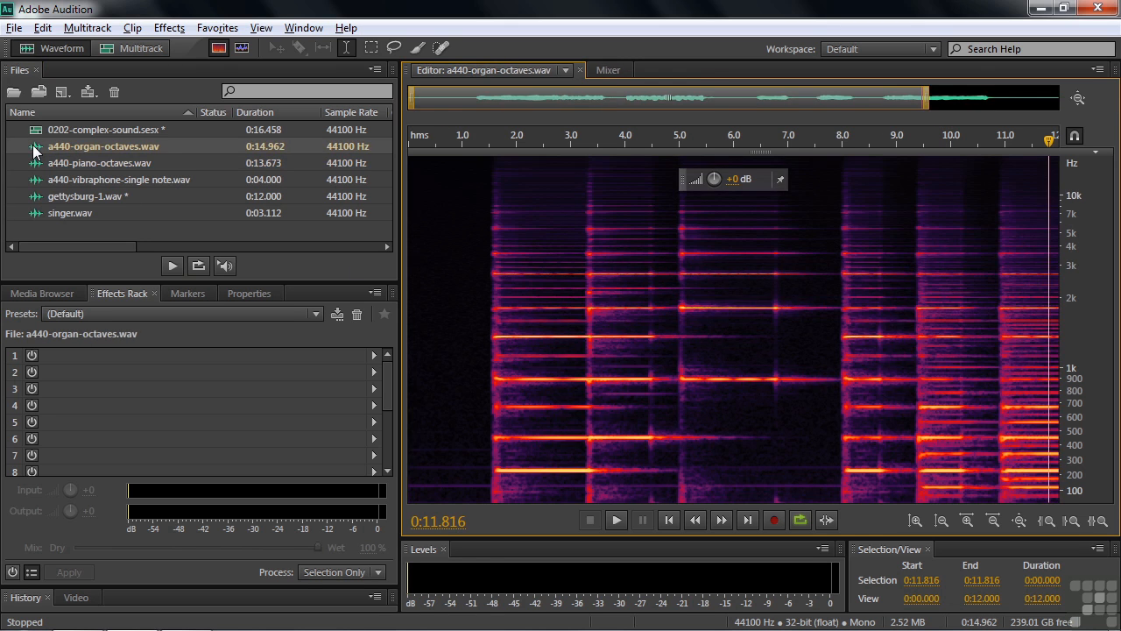
left_click(836, 406)
key("space")
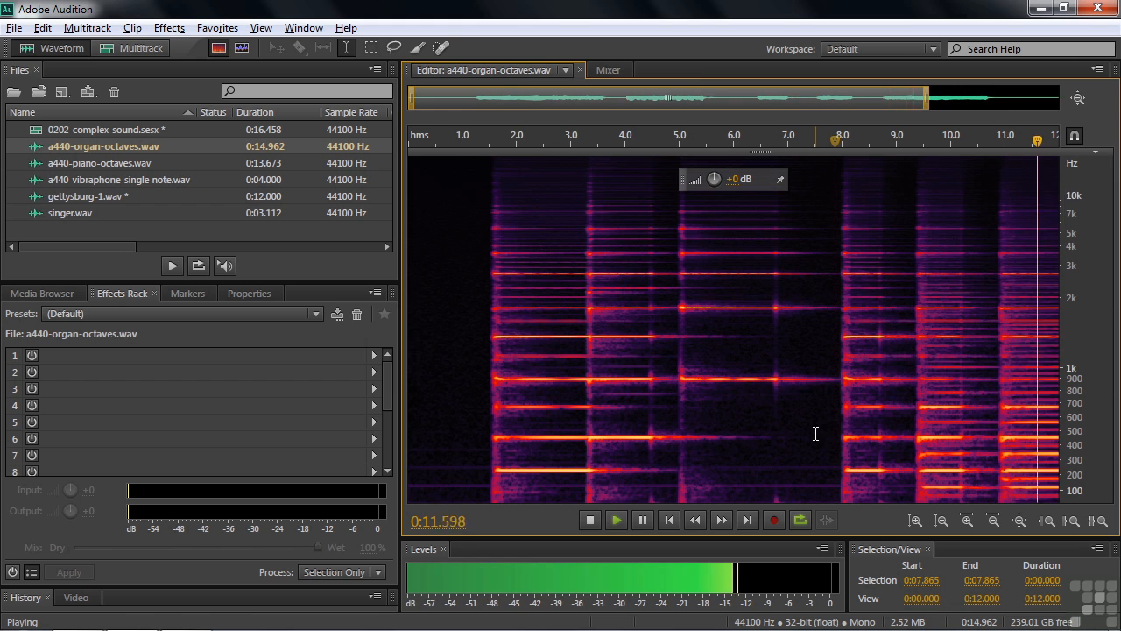
key("space")
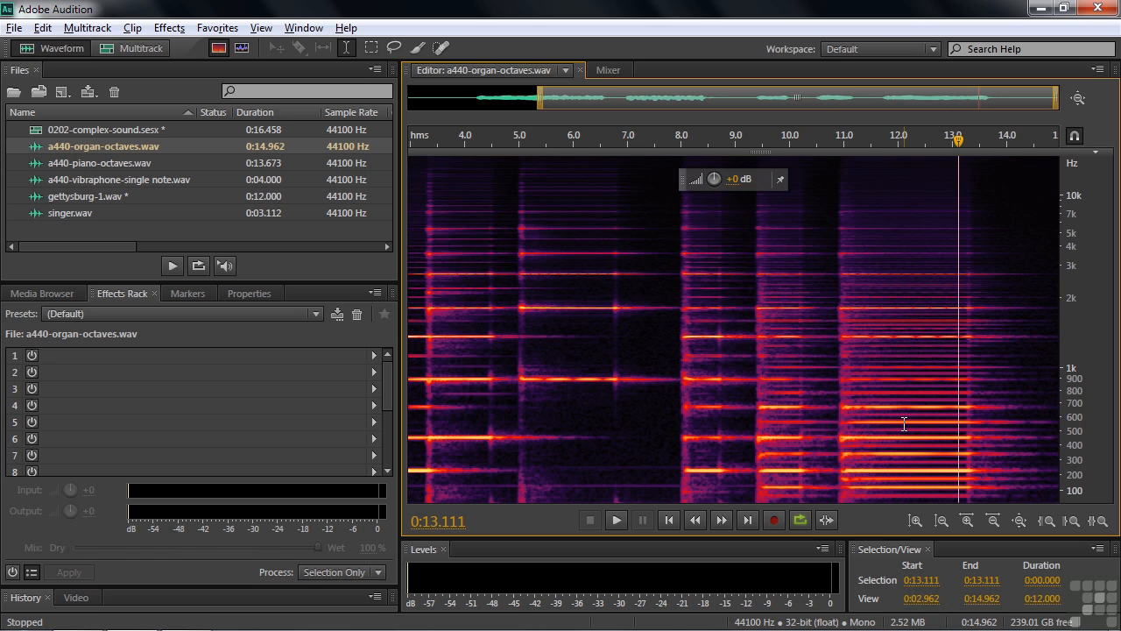
- Play the organ's third note from 5 seconds and stop it before the note ends
left_click(514, 250)
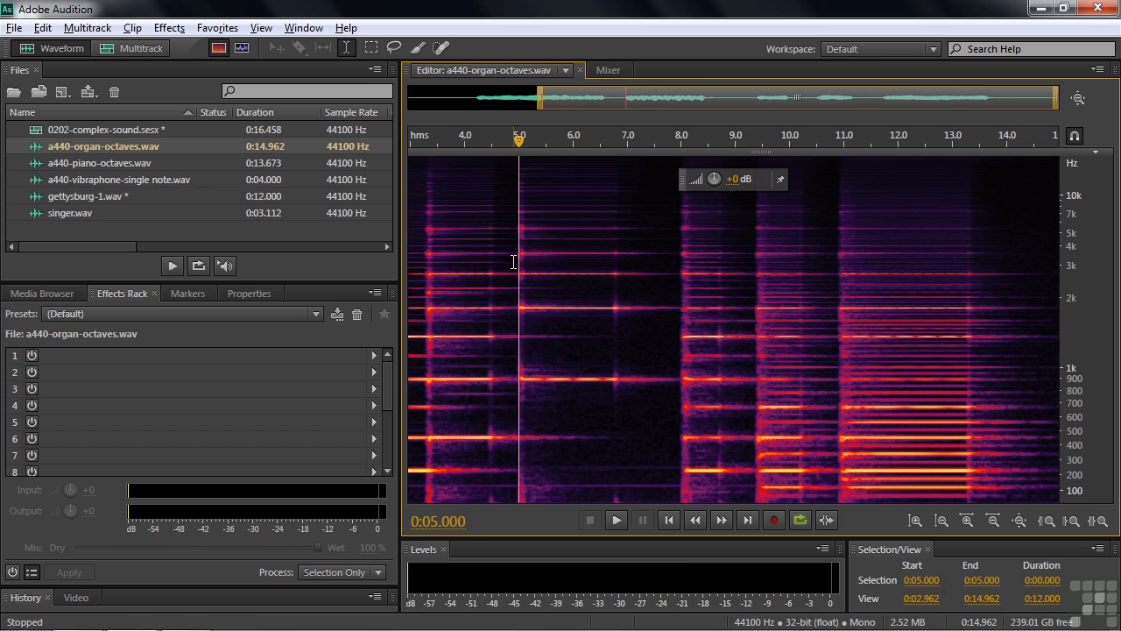
key("space")
key("space")
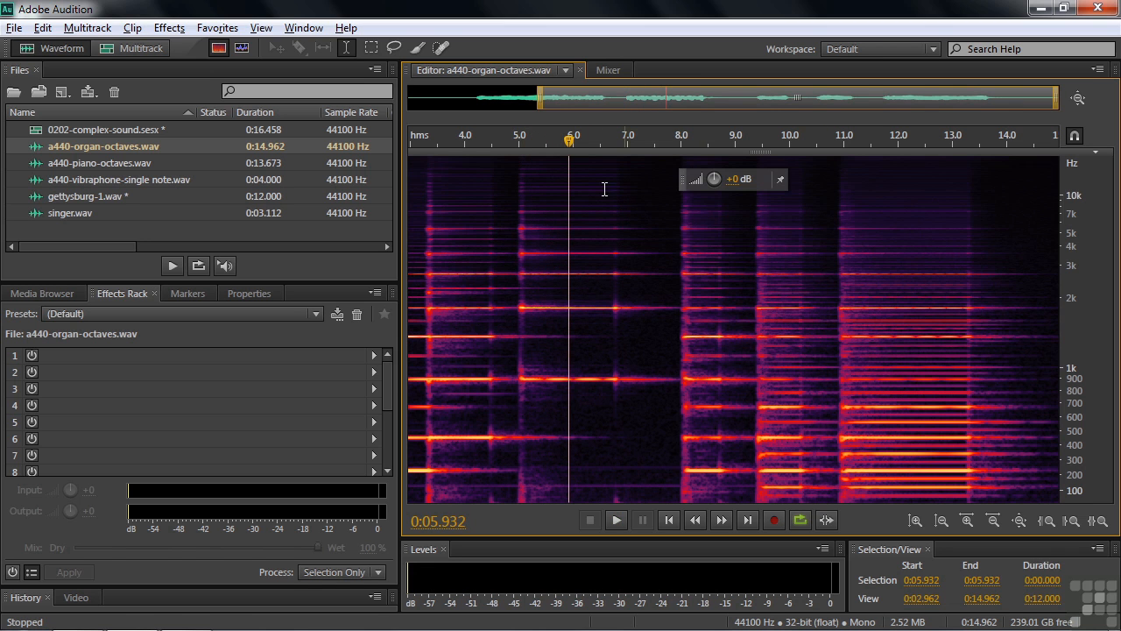
- Hide the spectral frequency display to return to the waveform, and play part of the organ's third note
left_click(219, 49)
left_click(513, 314)
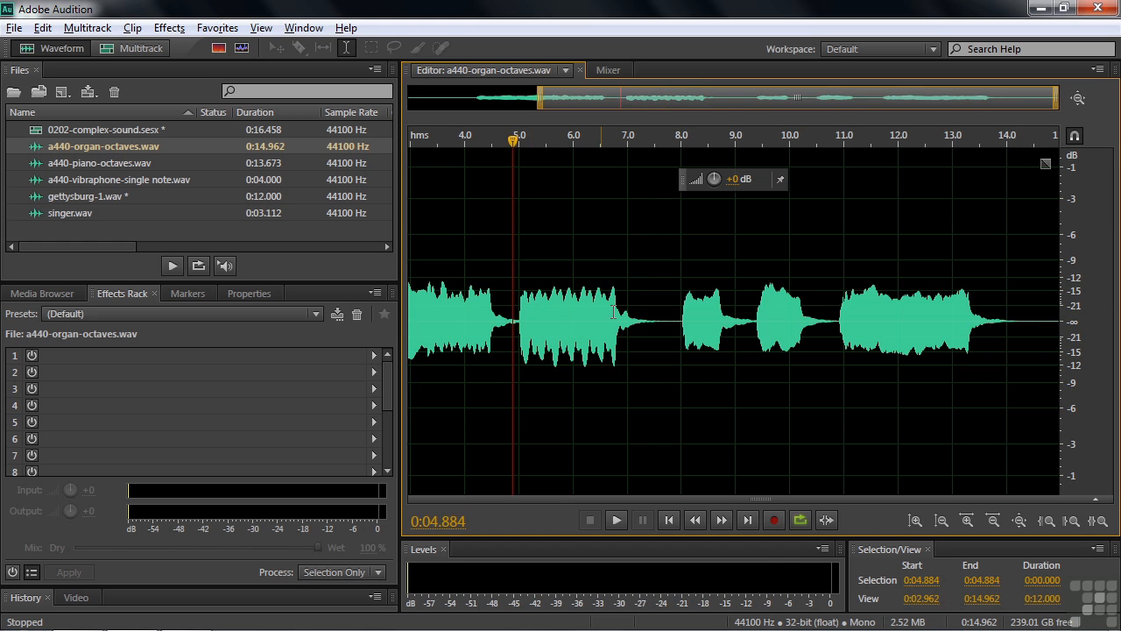
left_click(573, 310)
key("space")
key("space")
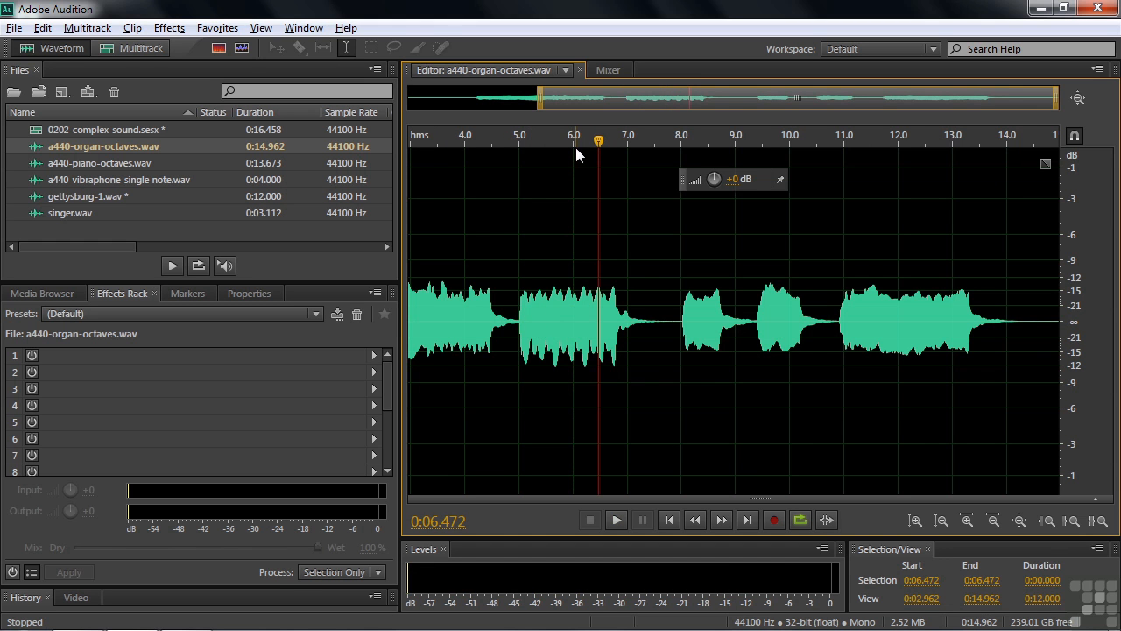
- Inspect the individual wave cycles of the organ's third note, playing from about 5.99 seconds, and finish with the playhead at the file's end
scroll(578, 156, "up", 10)
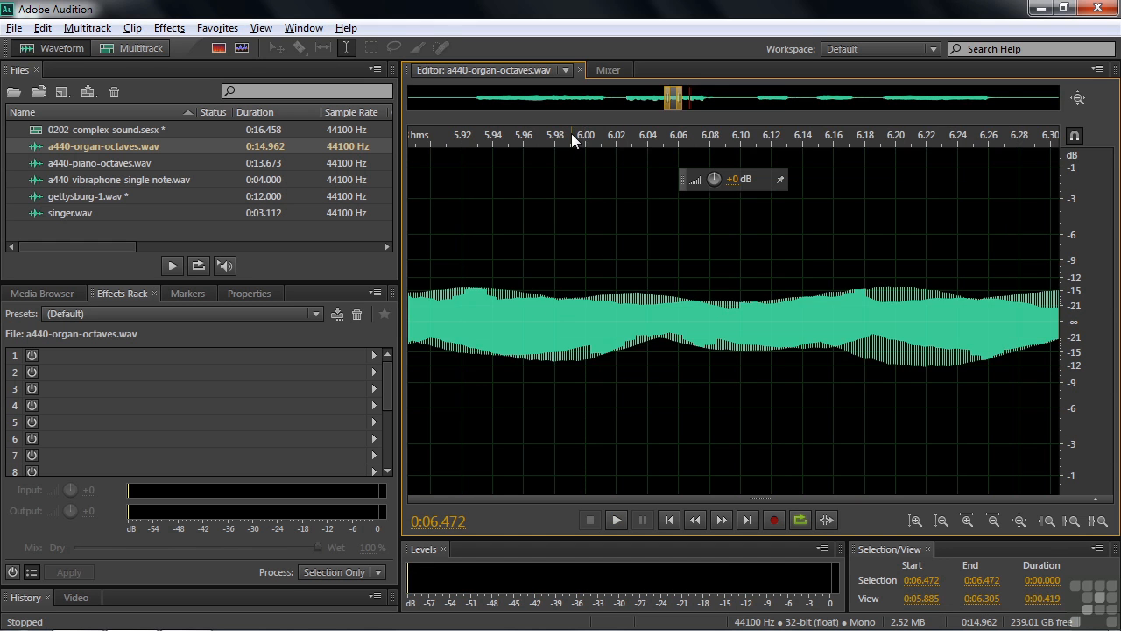
scroll(594, 156, "up", 10)
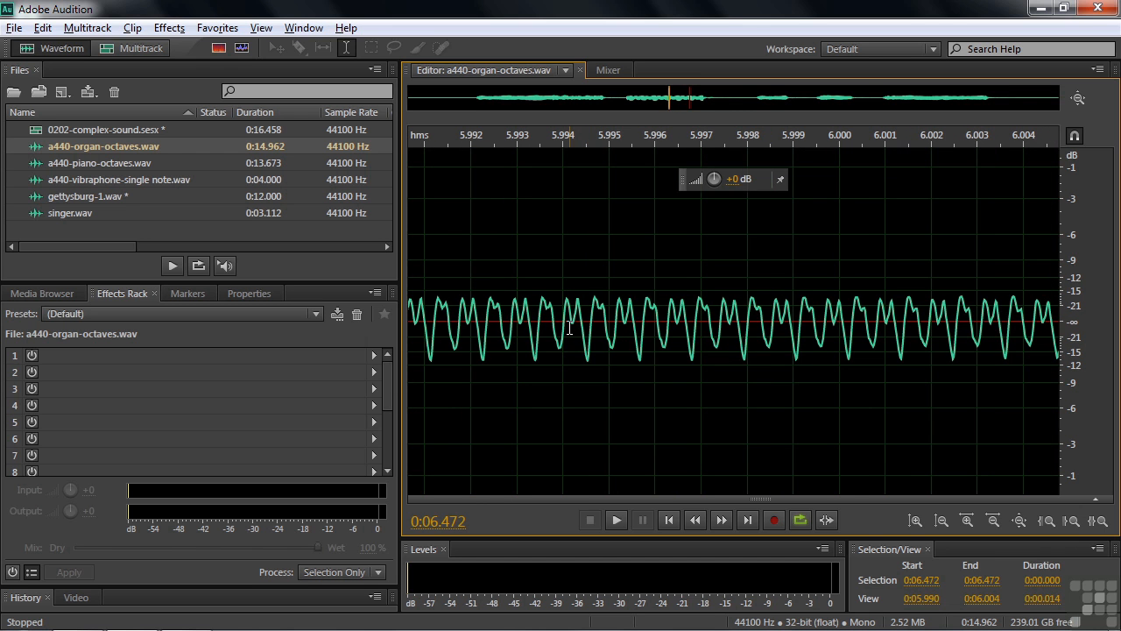
left_click(516, 330)
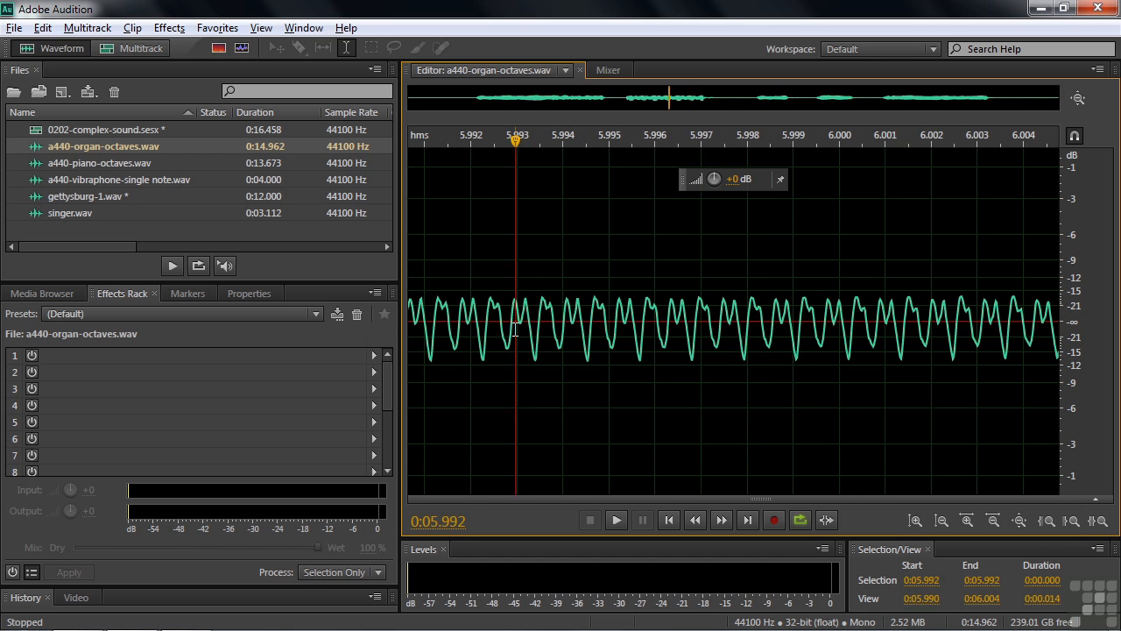
key("space")
key("space")
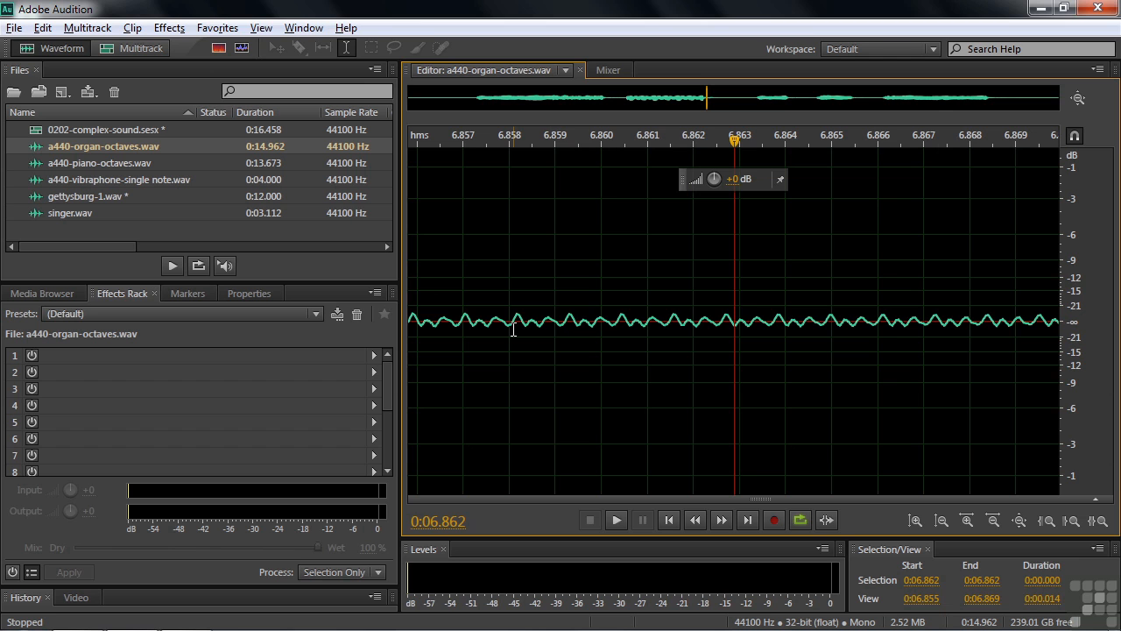
key("End")
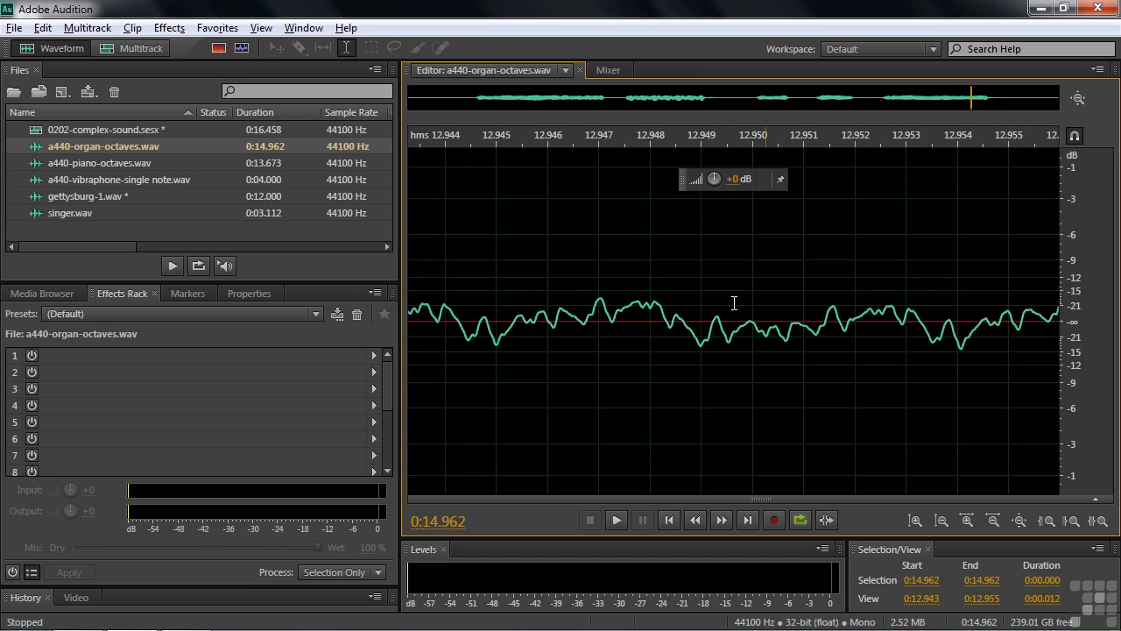
- Open singer.wav and play the vocal phrase from about 0.125 seconds, stopping near the end of the last sung note
double_click(48, 213)
left_click(434, 321)
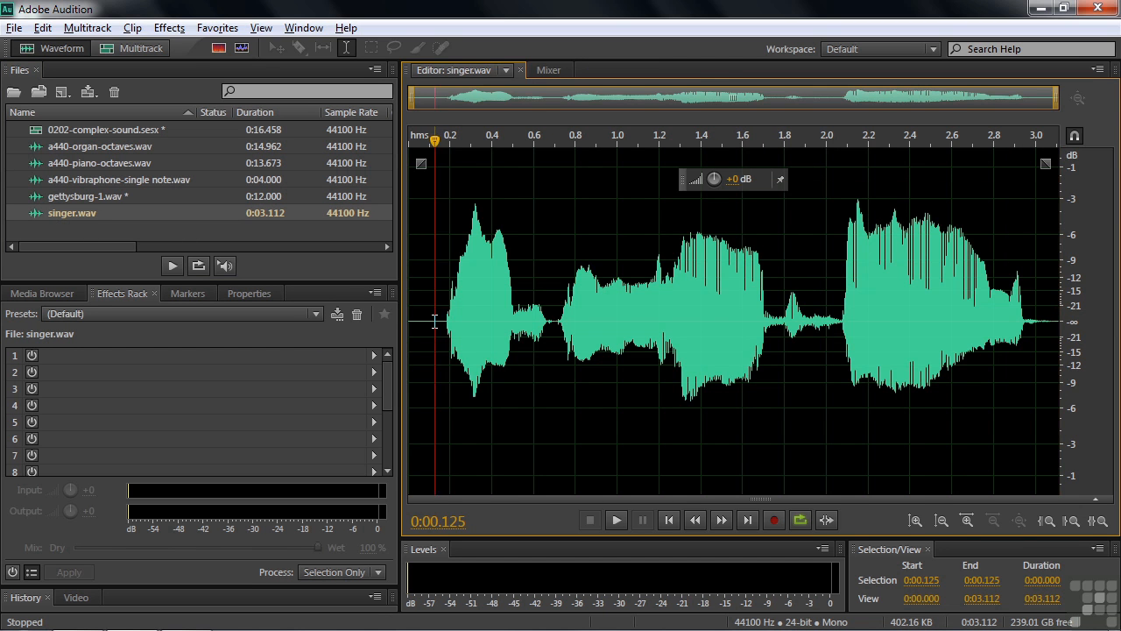
key("space")
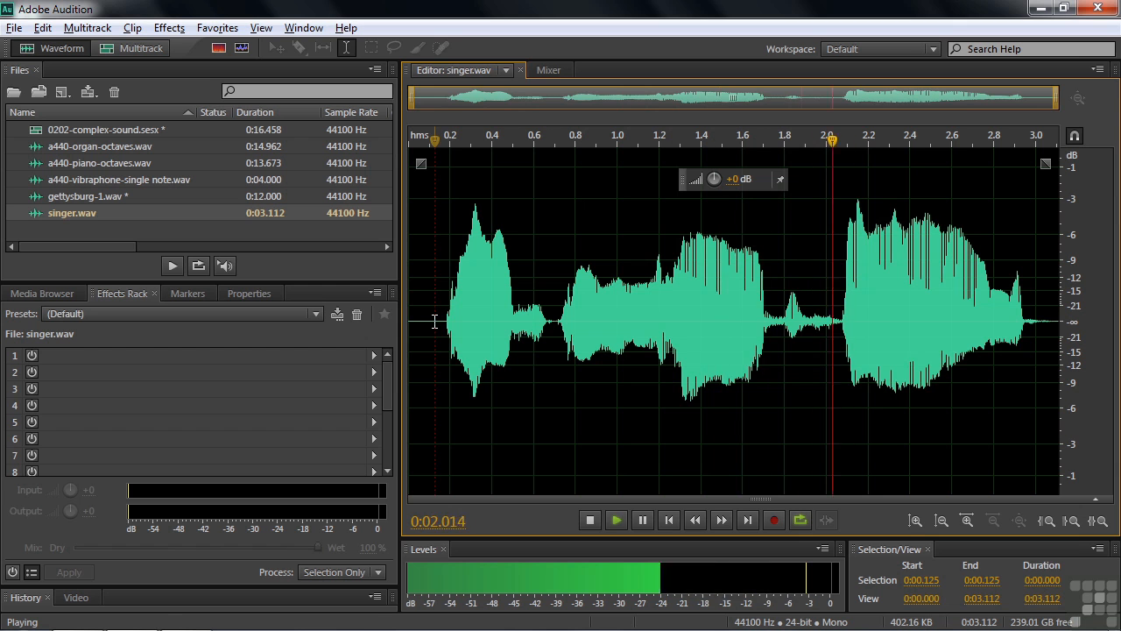
key("space")
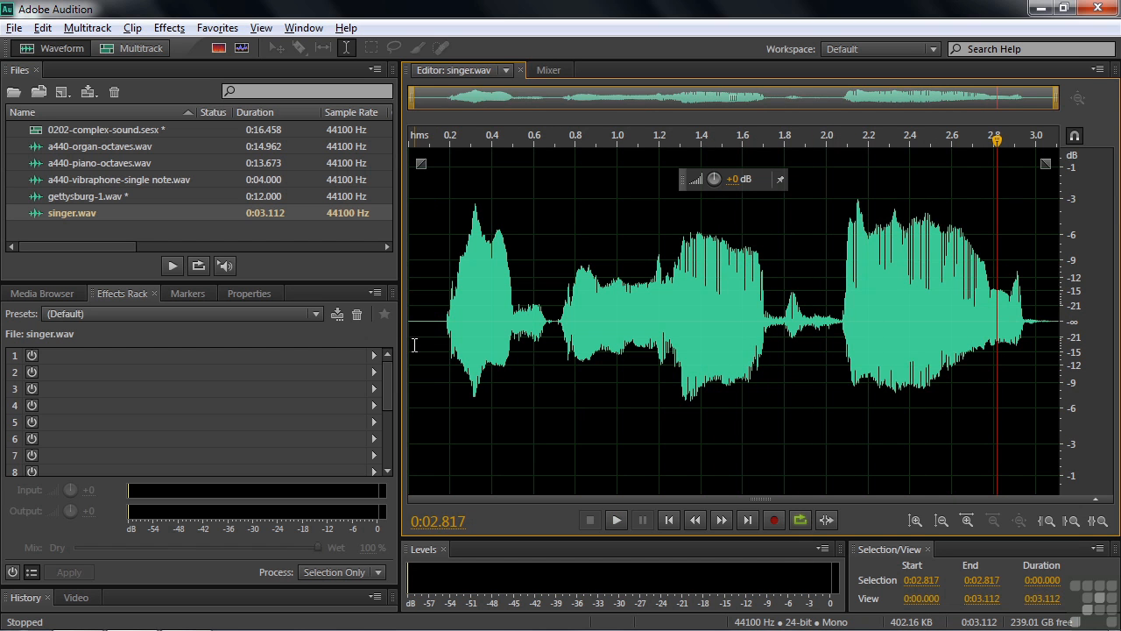
- Show the spectral frequency display for singer.wav and play the vocal phrase through from about 0.07 seconds
left_click(219, 49)
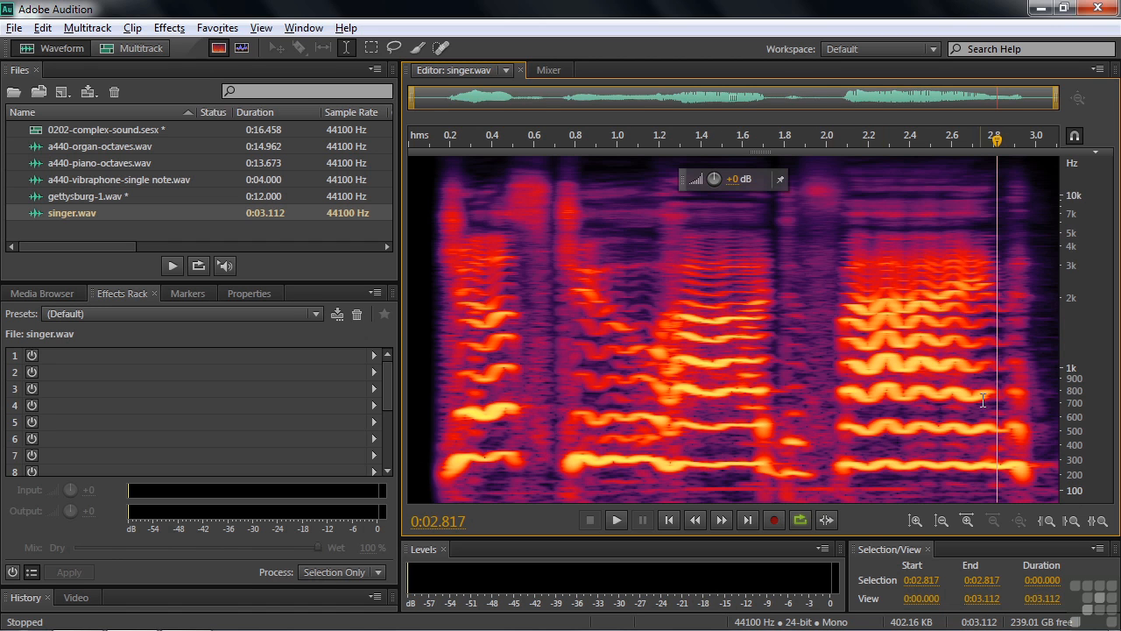
left_click(423, 431)
key("space")
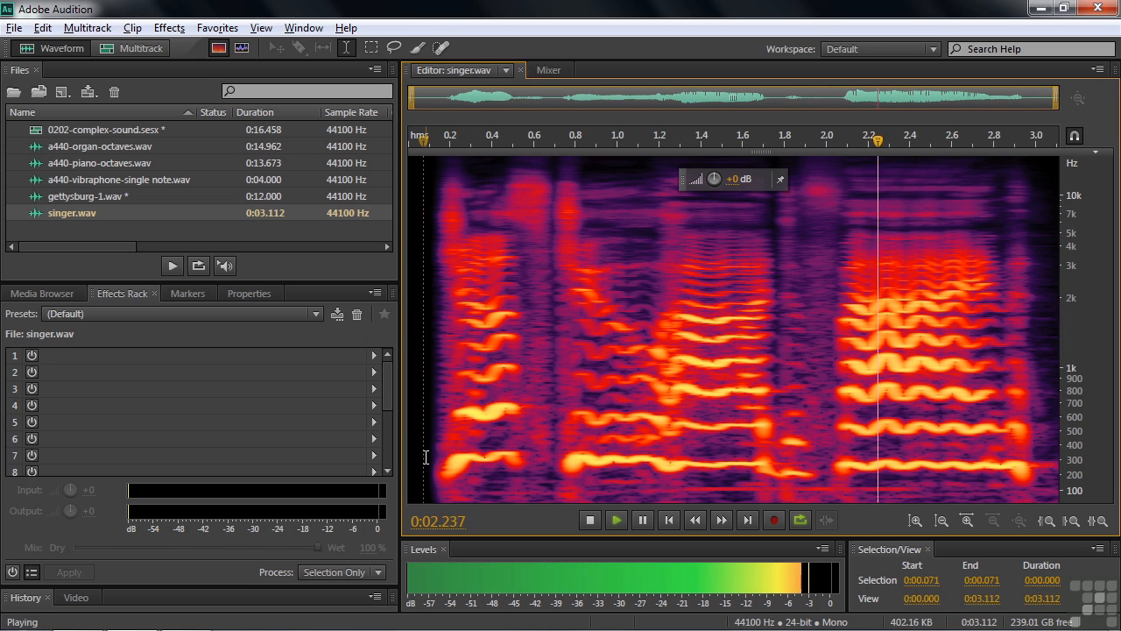
key("space")
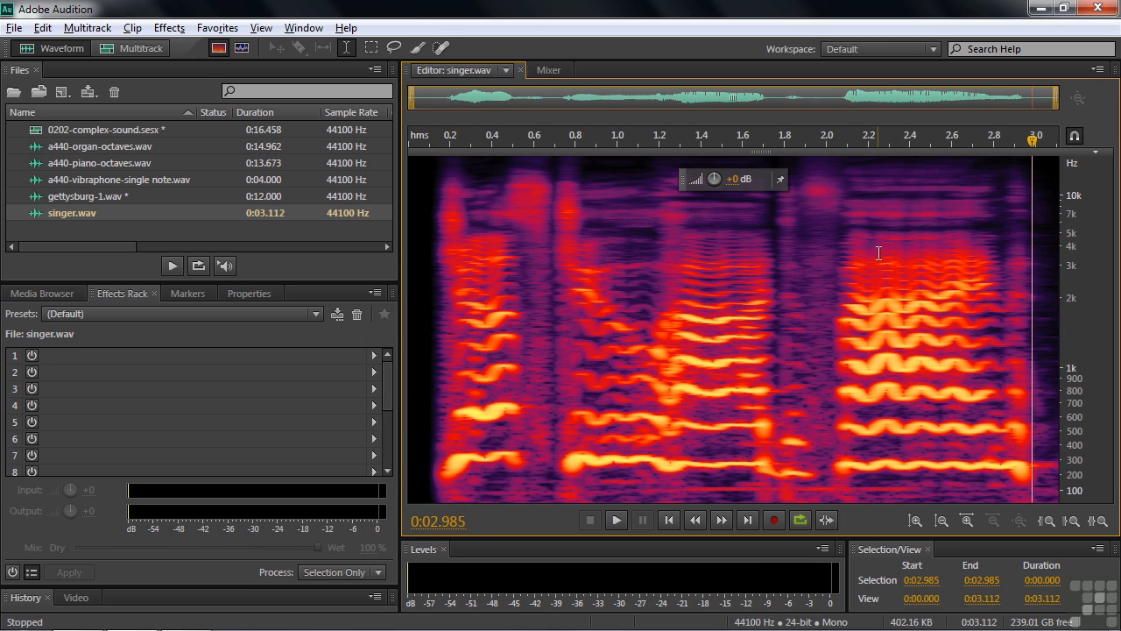